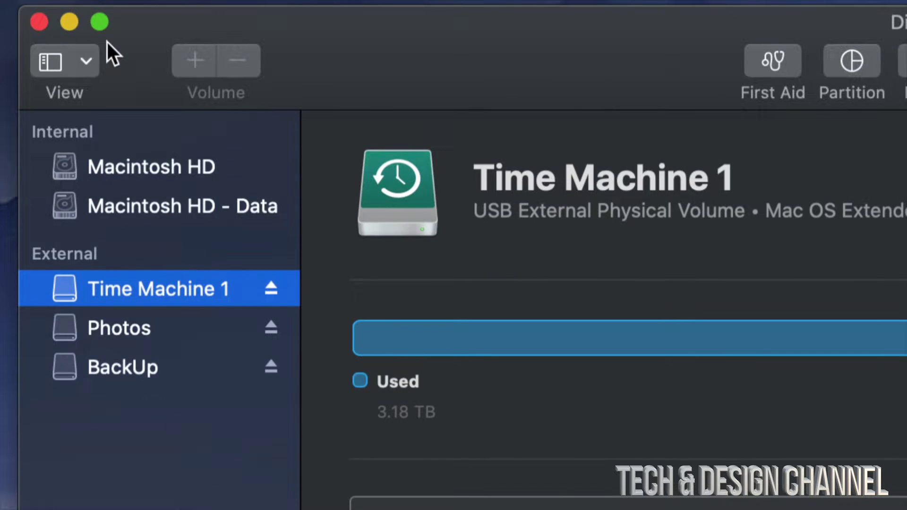
Show all devices in the sidebar and select the WD Elements 25A3 Media disk
click(86, 60)
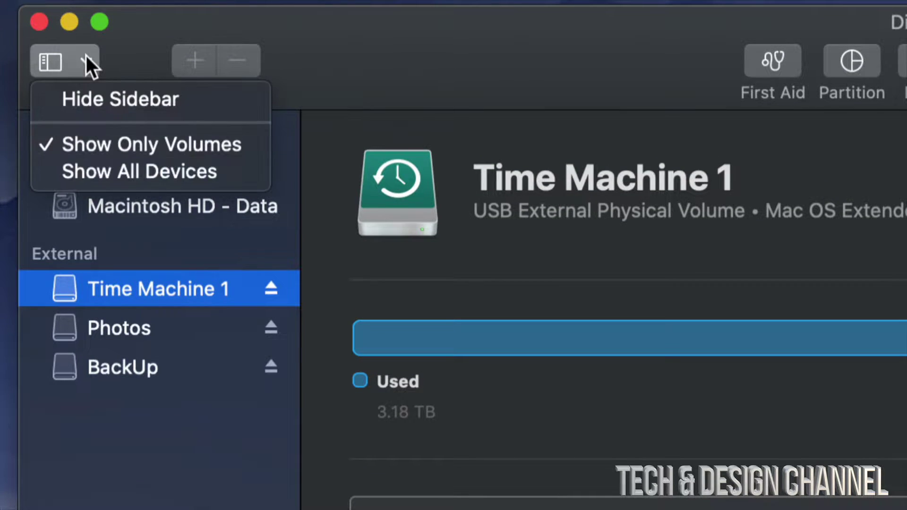
click(92, 173)
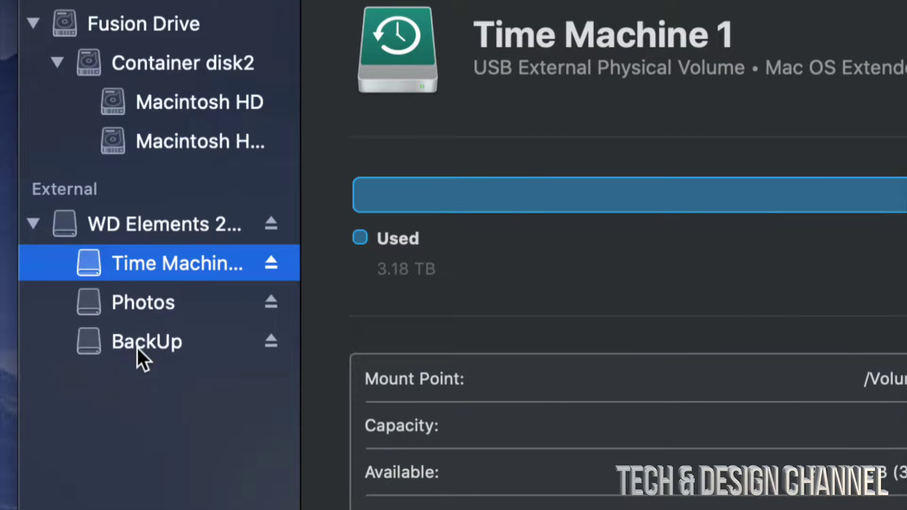
click(105, 225)
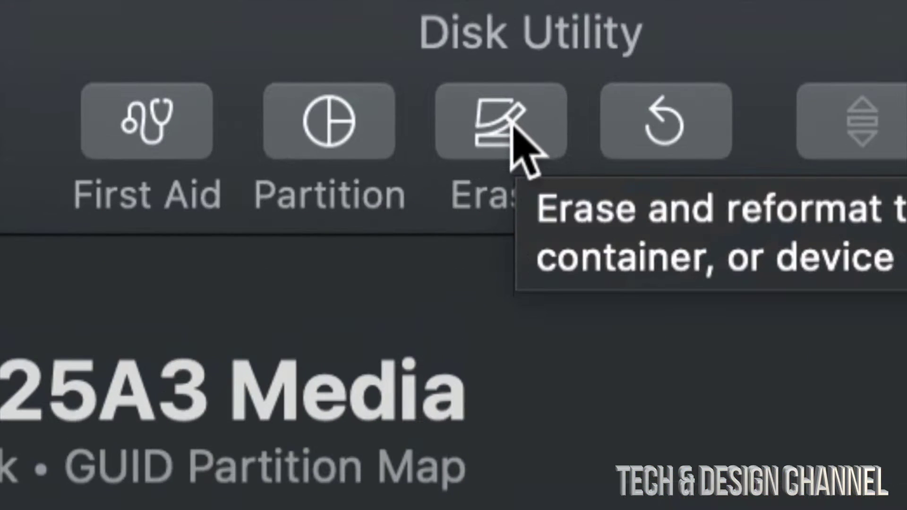
Prepare to erase the WD Elements disk as ExFAT, GUID Partition Map, named Untitled
click(500, 124)
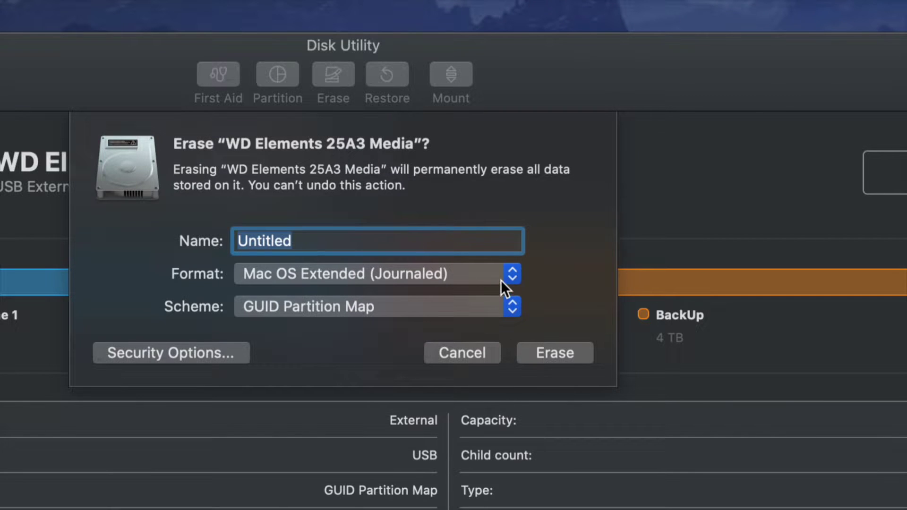
click(505, 276)
click(457, 273)
click(507, 275)
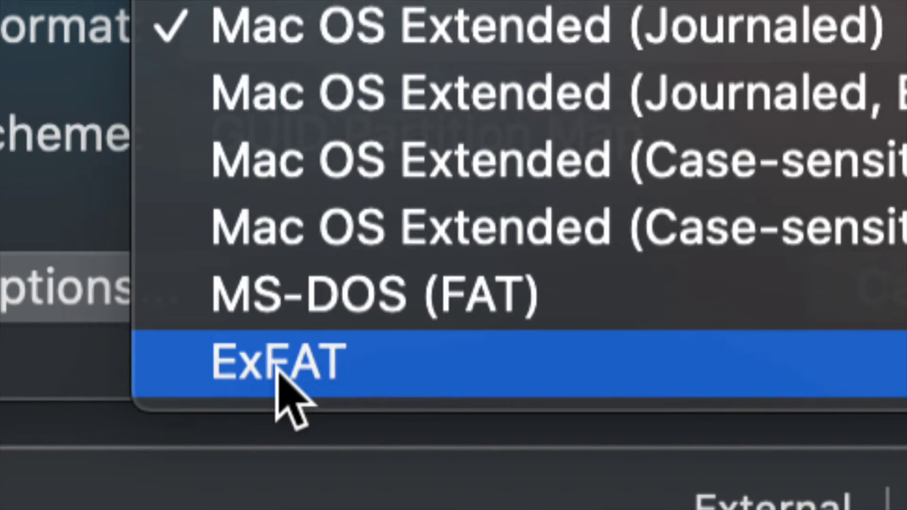
click(277, 372)
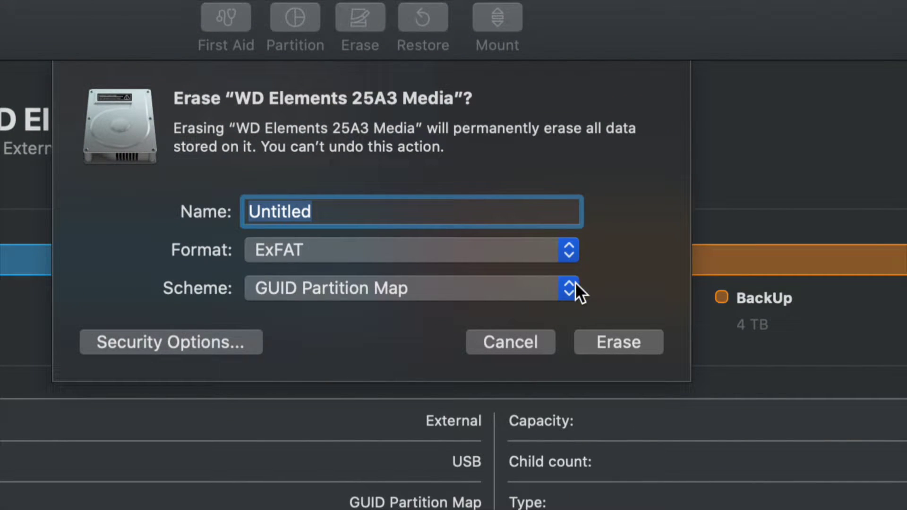
click(569, 290)
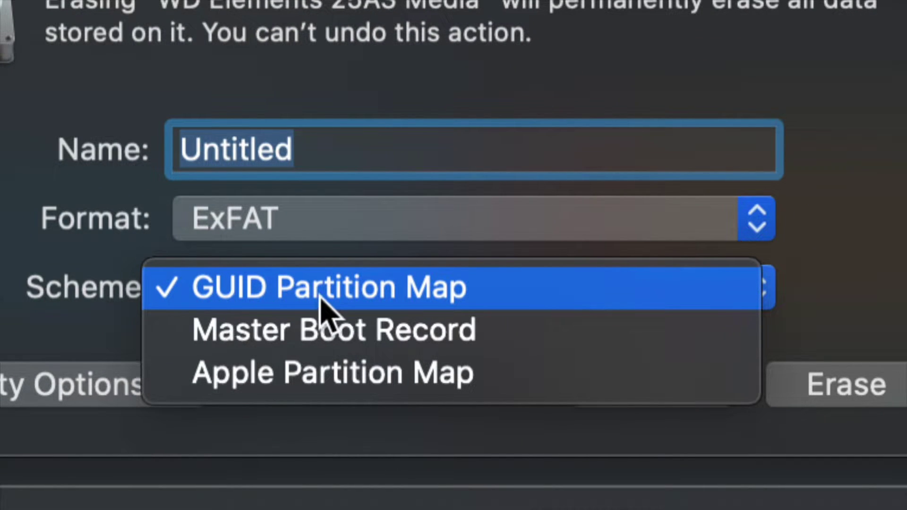
click(334, 301)
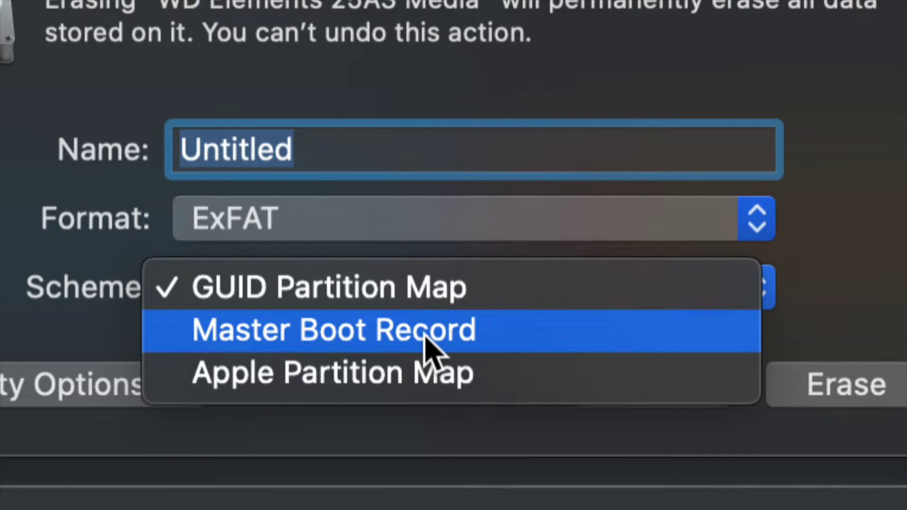
click(417, 303)
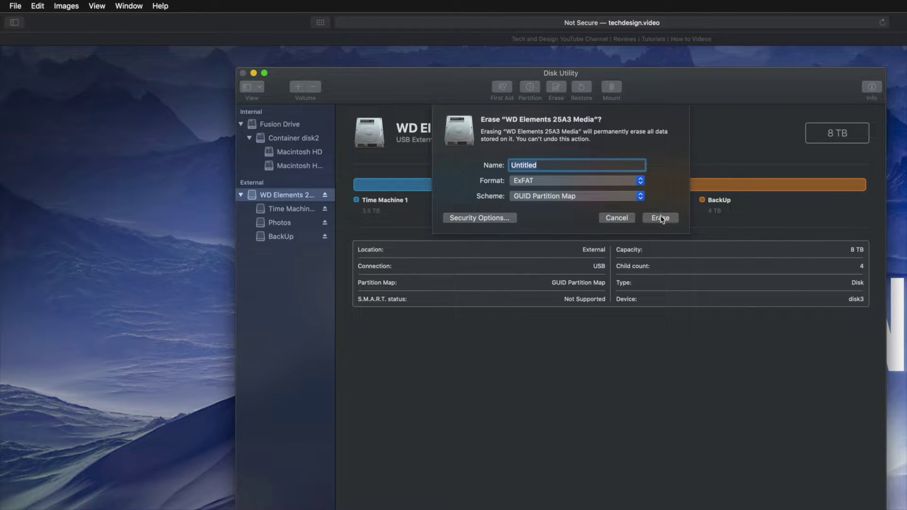
Run the erase, then check the new 8 TB Untitled volume and reselect the disk
click(661, 218)
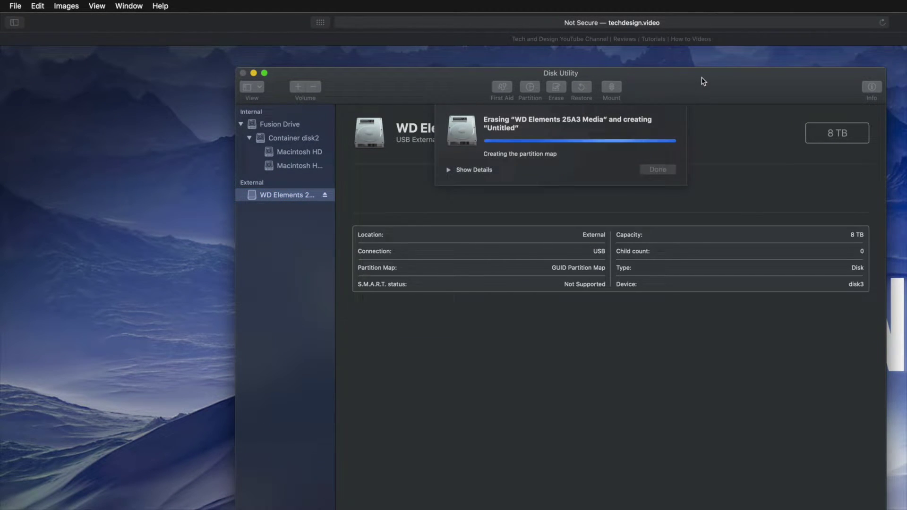
drag(702, 80, 555, 81)
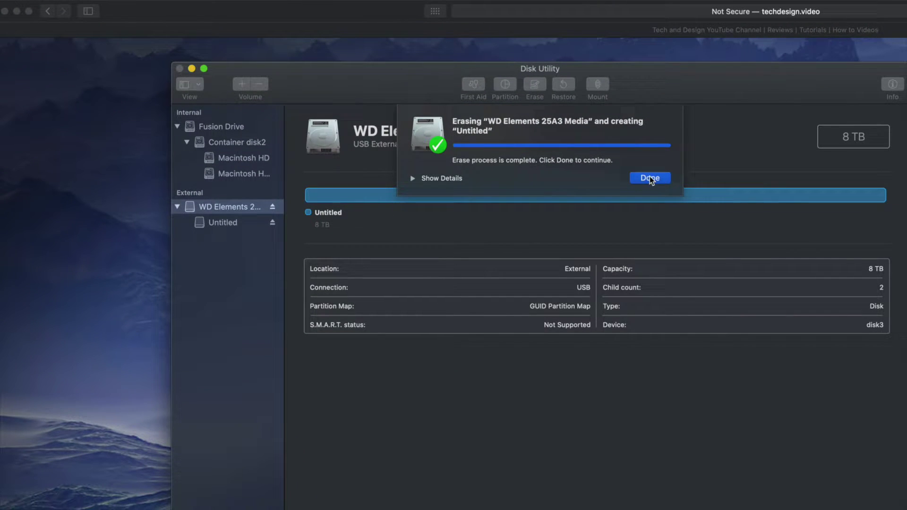
click(650, 178)
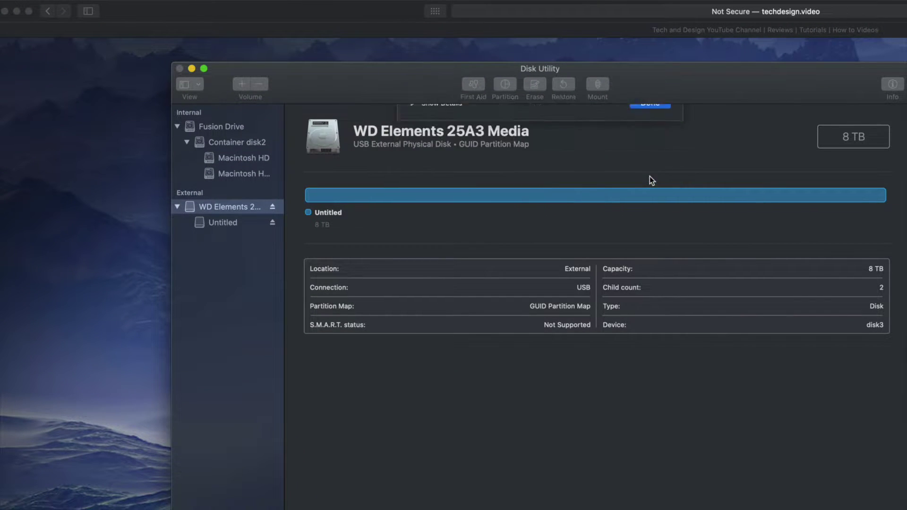
click(228, 224)
click(221, 210)
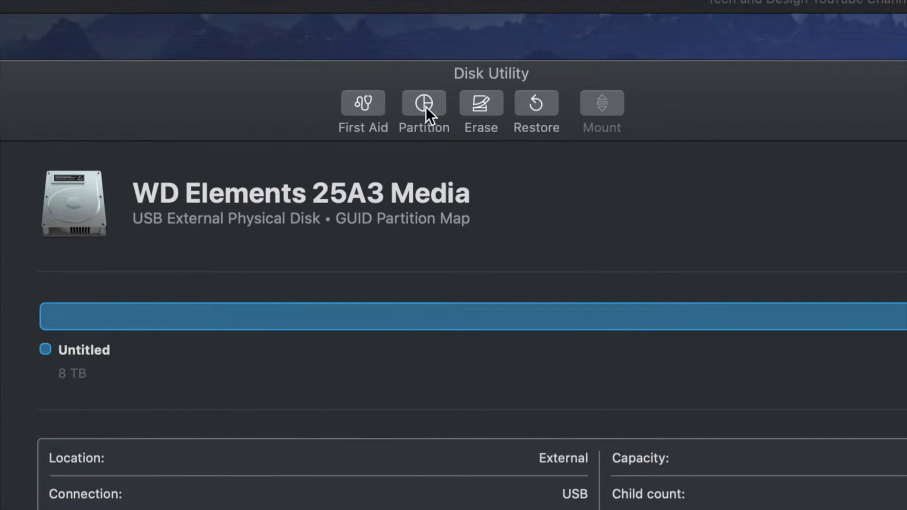
Open the WD disk's partition layout, keeping terabytes as the size unit
click(425, 107)
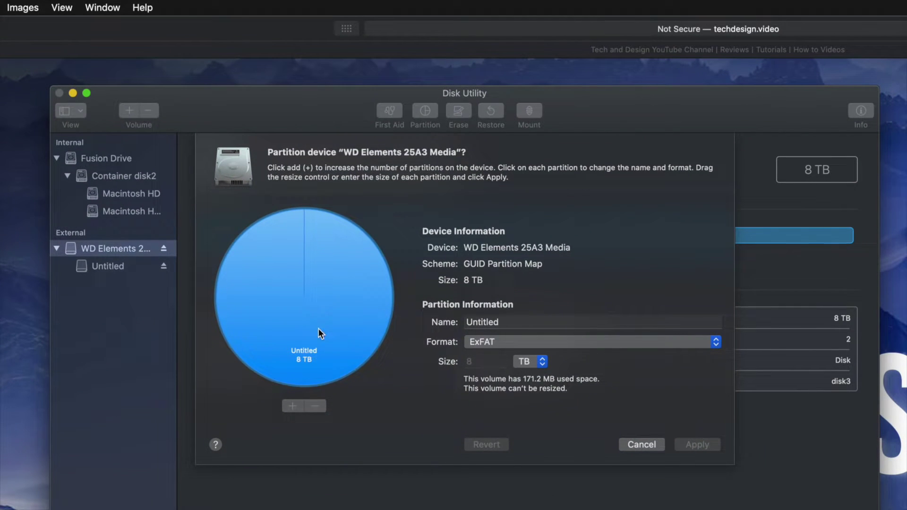
click(512, 321)
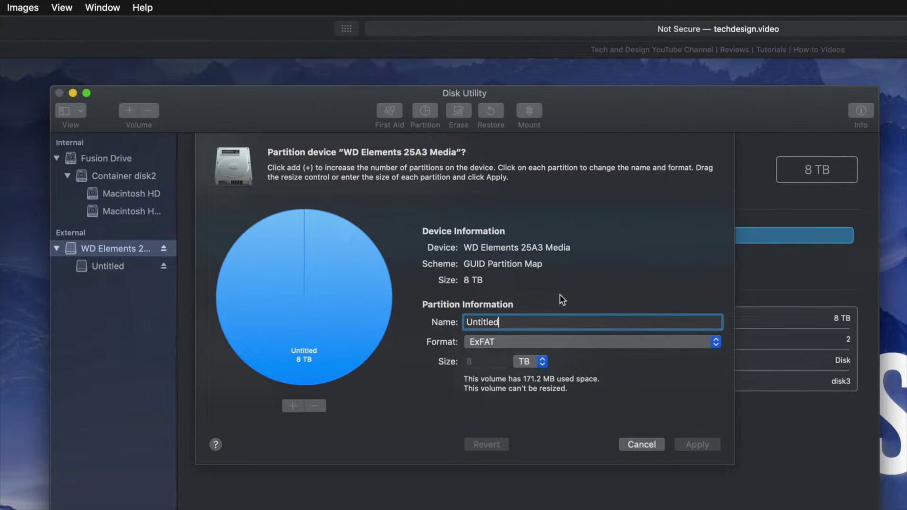
click(540, 362)
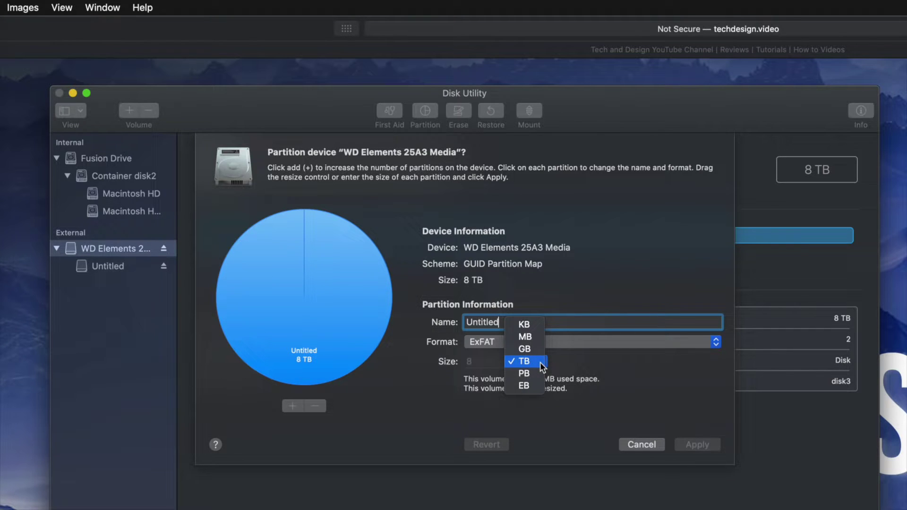
click(528, 362)
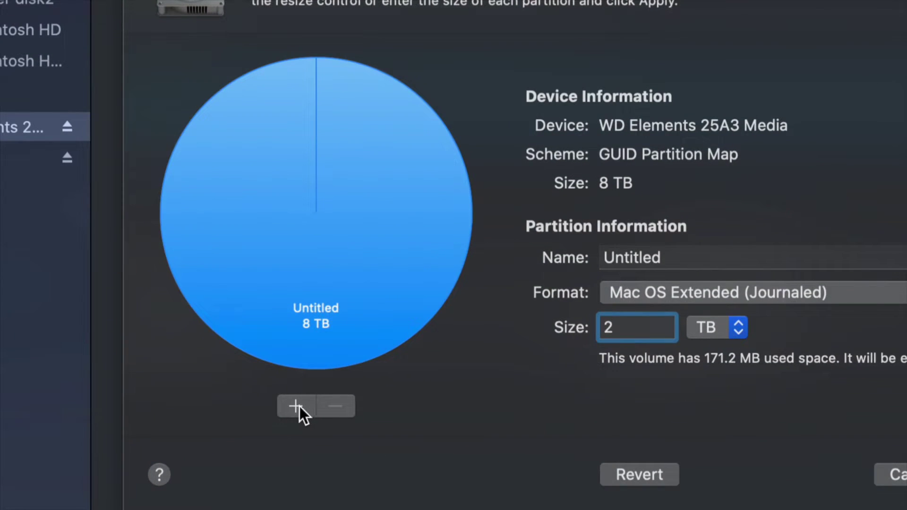
Add two partitions and resize them to 1.94, 4.61 and 1.44 TB
click(293, 407)
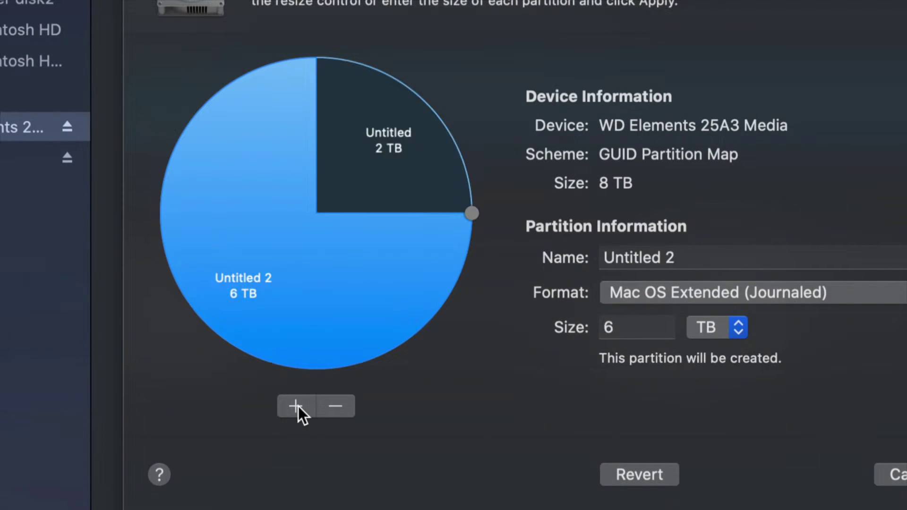
mouse_move(472, 213)
mouse_down()
mouse_move(383, 326)
mouse_move(459, 204)
mouse_move(462, 260)
mouse_move(444, 281)
mouse_move(345, 332)
mouse_move(310, 330)
mouse_move(471, 206)
mouse_up()
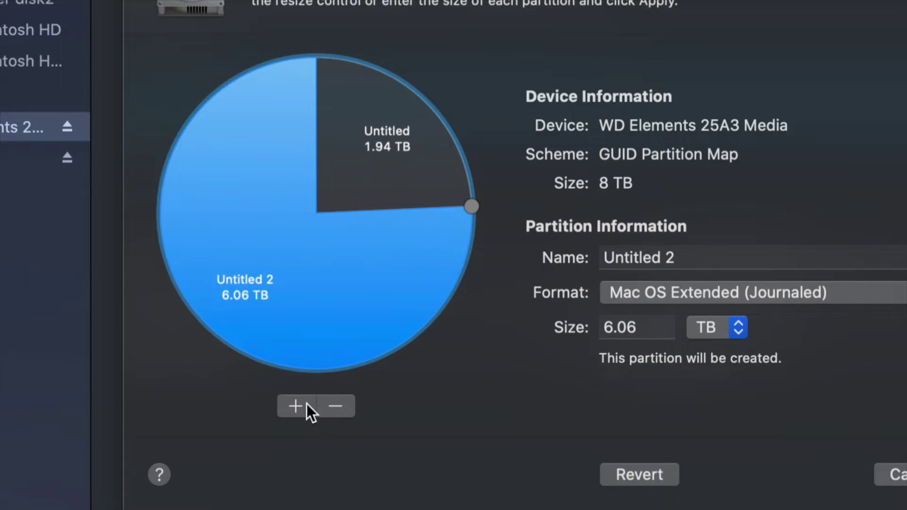
click(293, 405)
drag(205, 323, 172, 146)
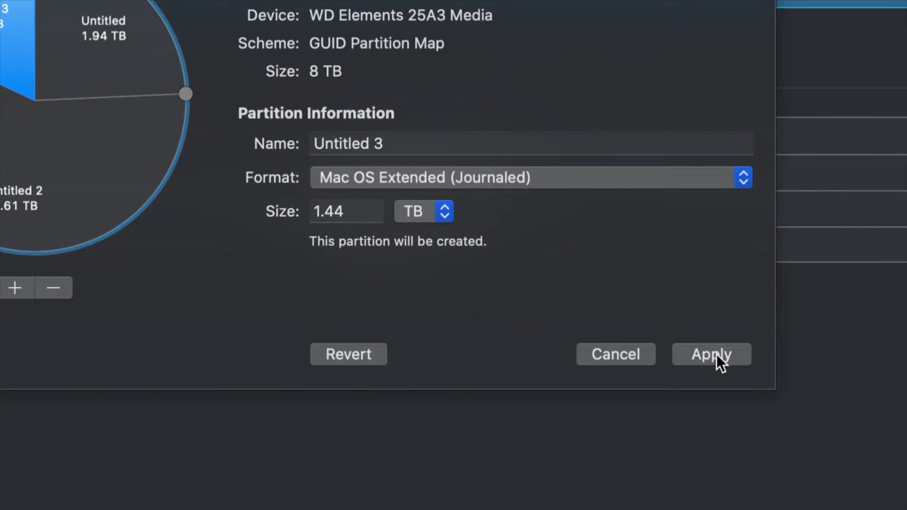
Apply and confirm the three-partition layout on the WD Elements disk
click(734, 350)
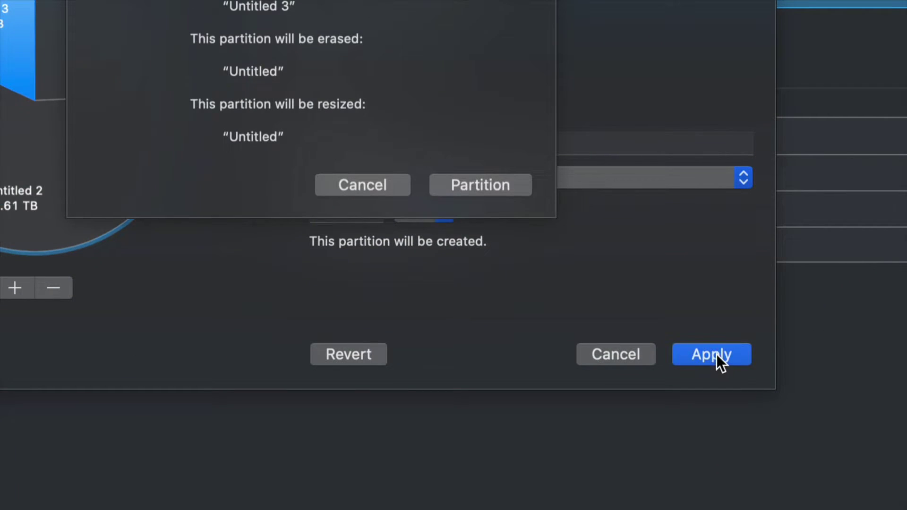
click(475, 186)
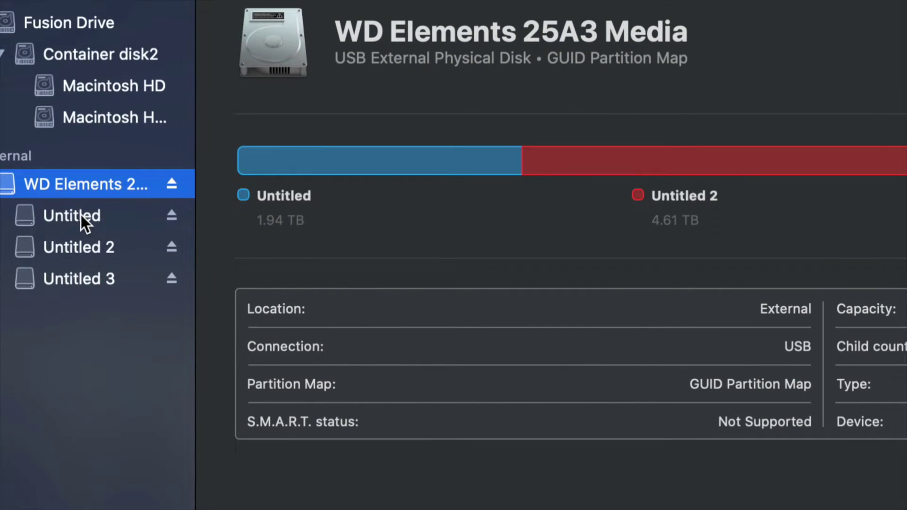
click(84, 222)
click(93, 245)
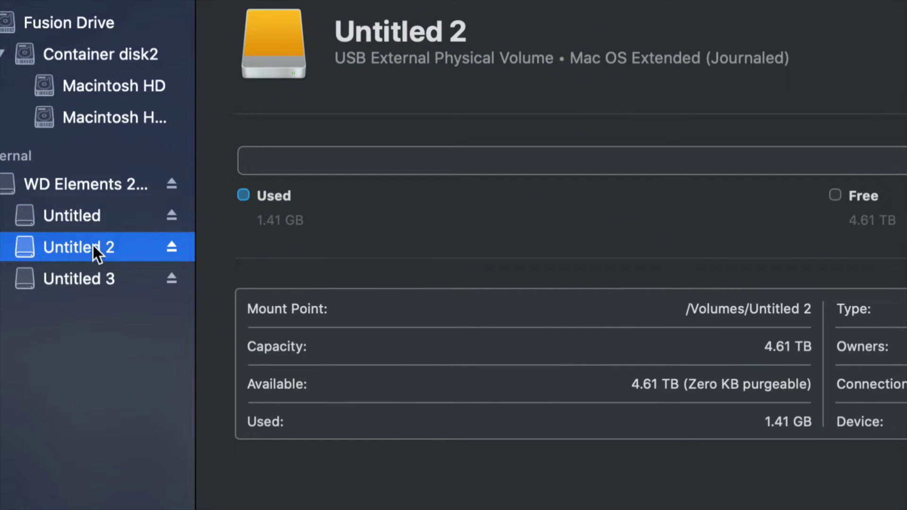
click(99, 284)
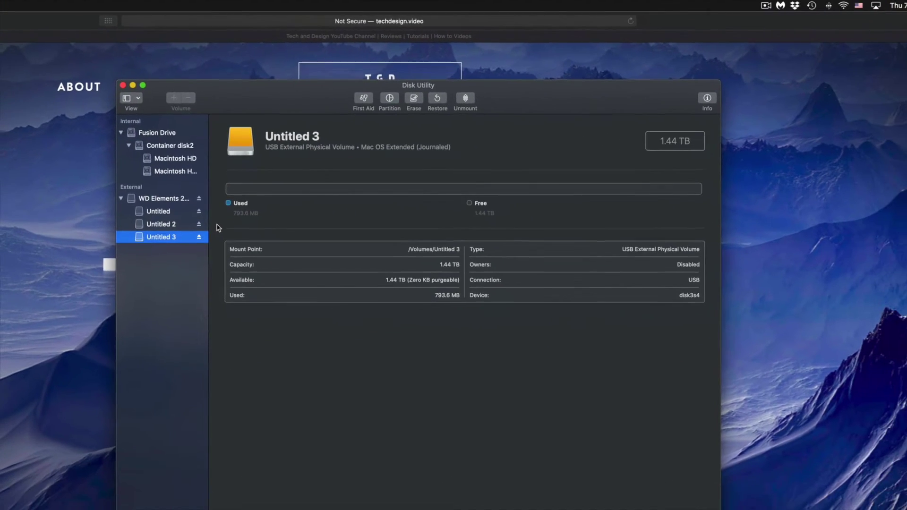
click(173, 221)
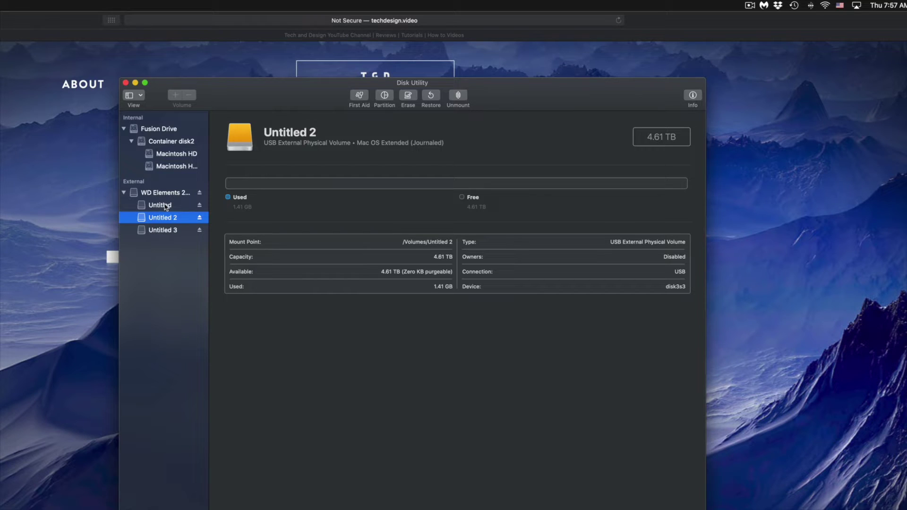
click(167, 205)
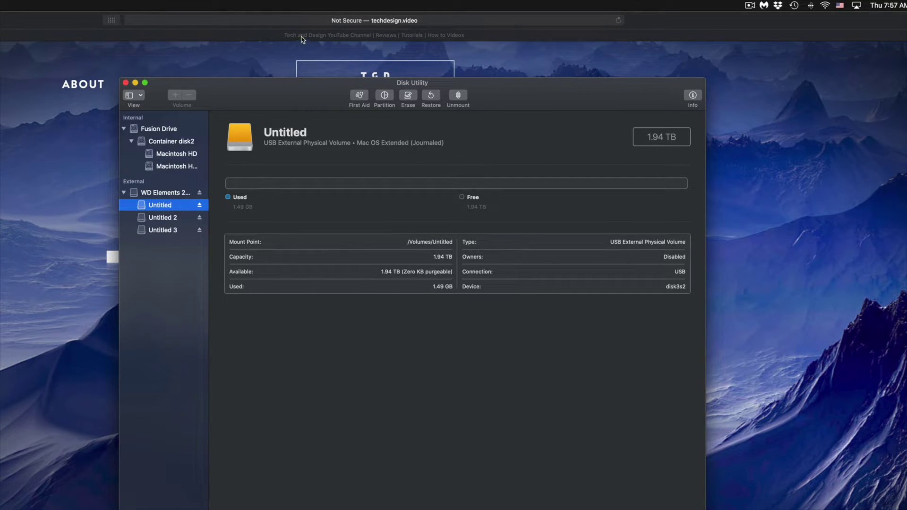
click(168, 192)
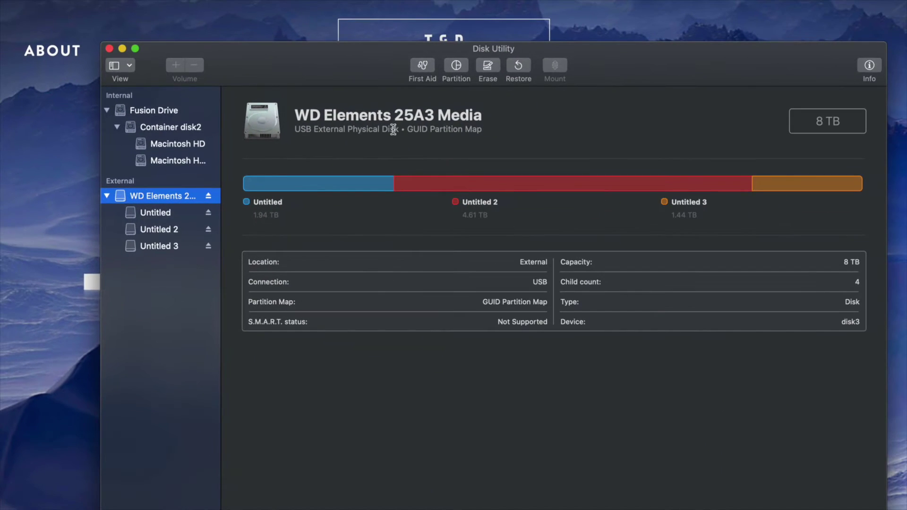
Start erasing the WD drive with Mac OS Extended (Journaled) format and GUID Partition Map
click(488, 66)
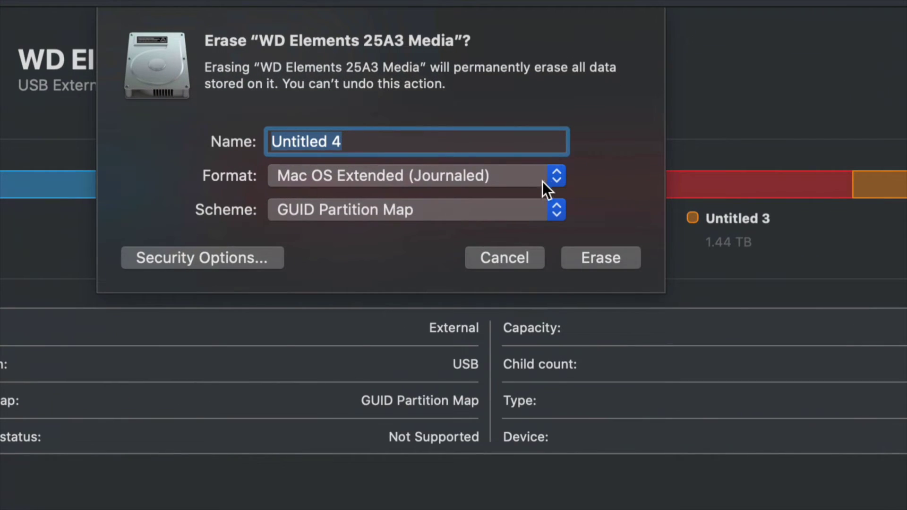
click(576, 178)
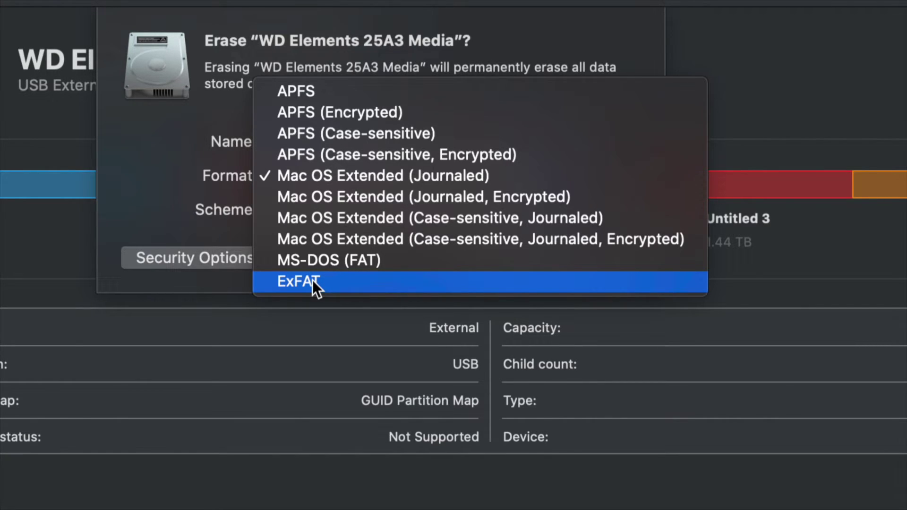
click(172, 209)
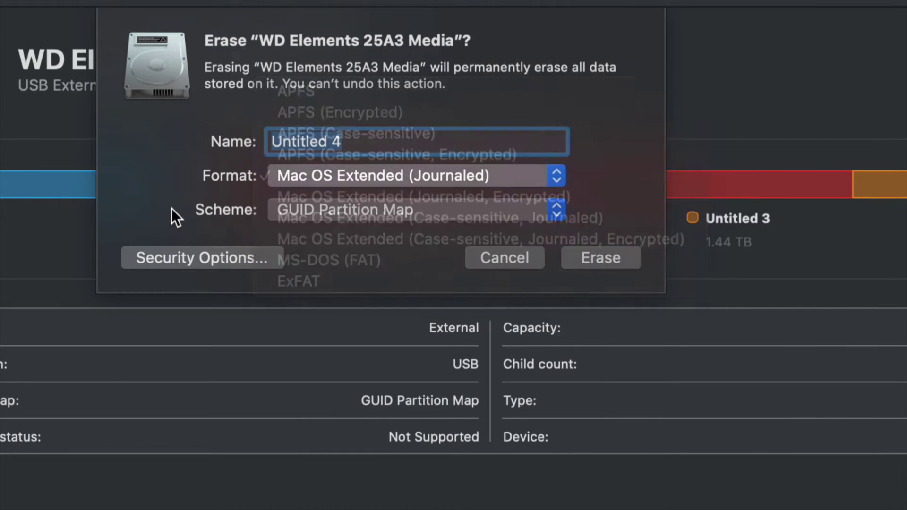
click(526, 180)
click(461, 176)
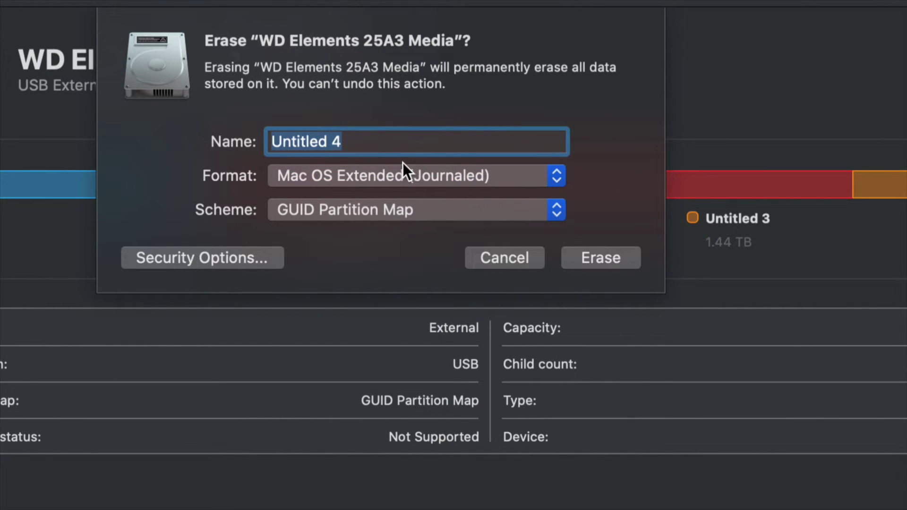
click(411, 210)
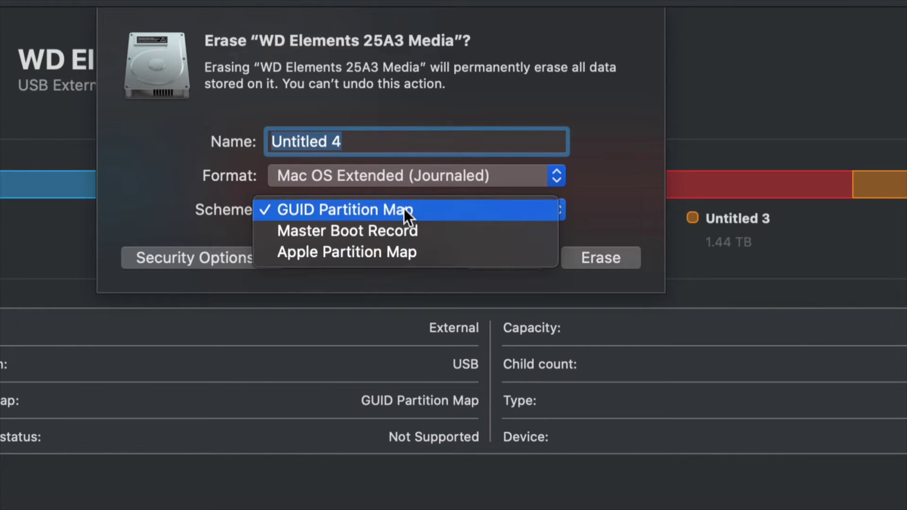
click(337, 209)
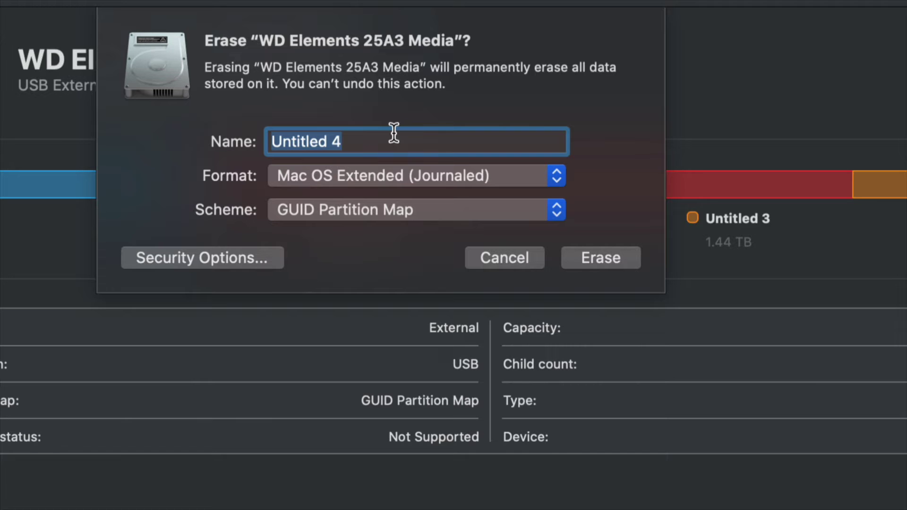
text(You)
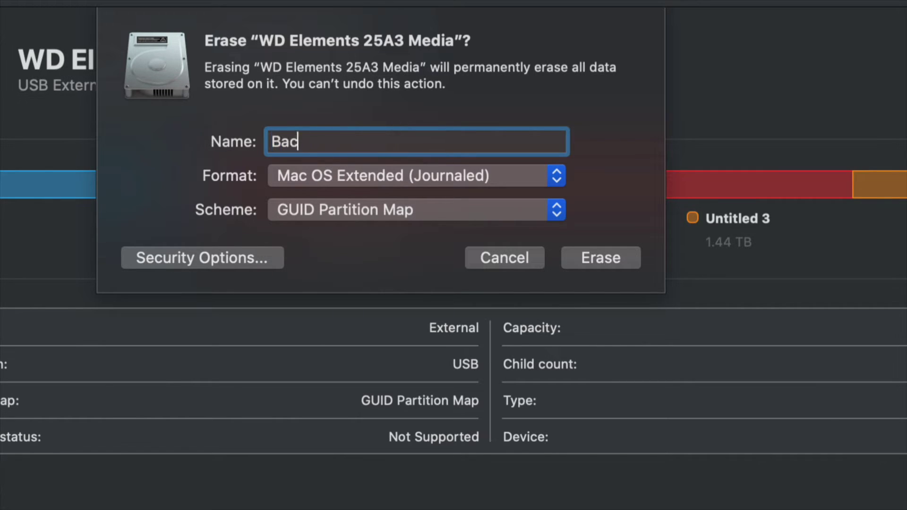
text(Tube Backup)
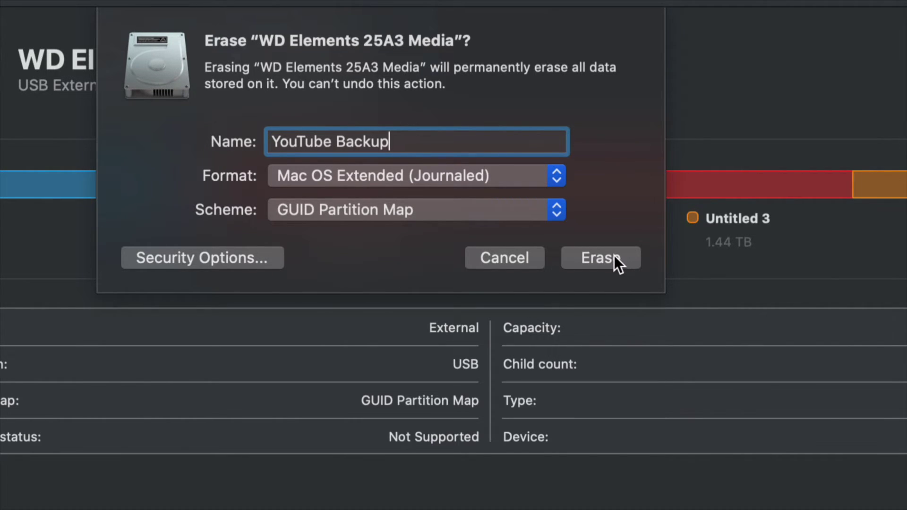
Run the erase, then inspect the new YouTube Backup volume, leaving its name unchanged
click(614, 256)
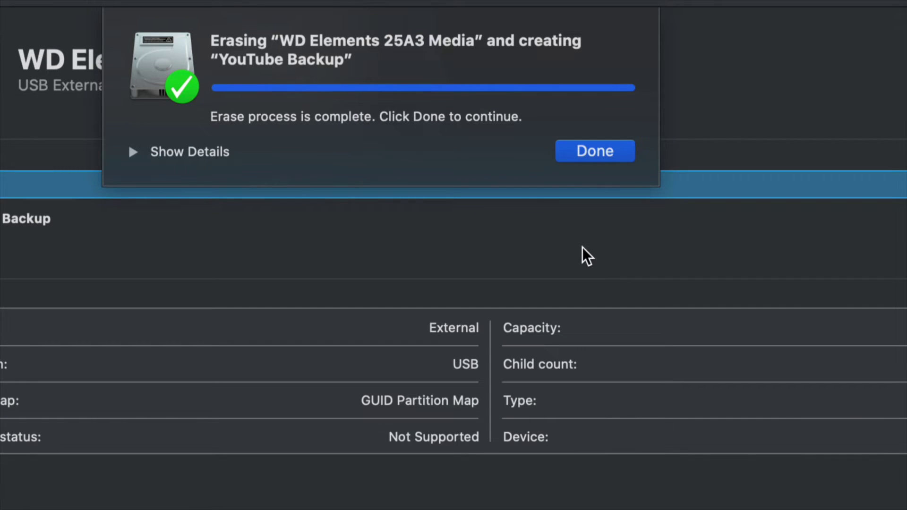
click(617, 156)
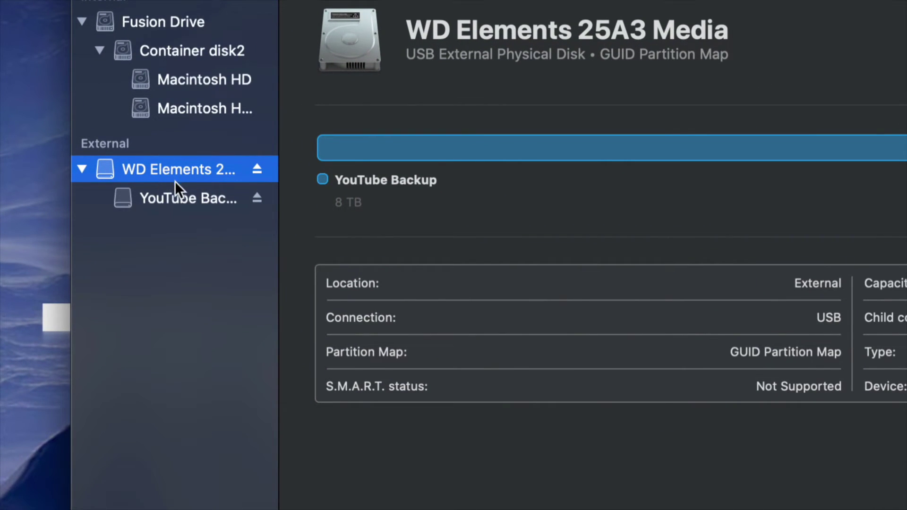
click(168, 197)
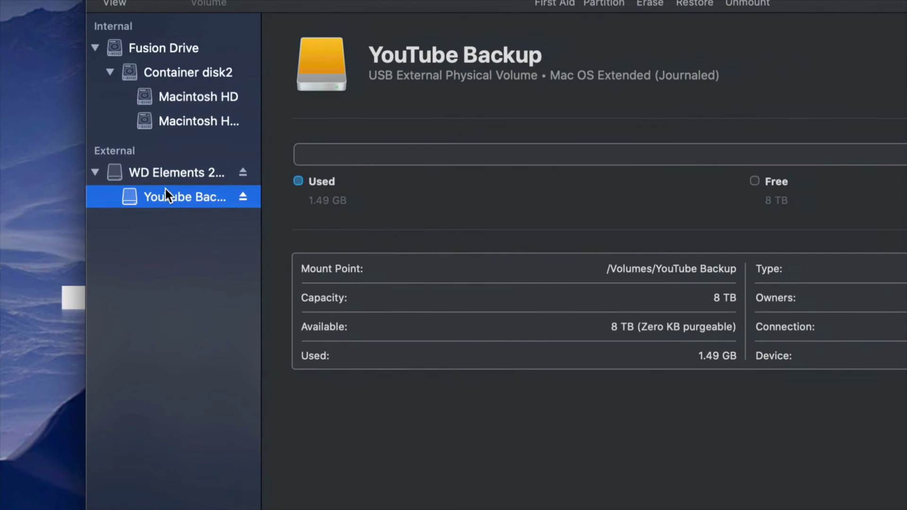
click(166, 189)
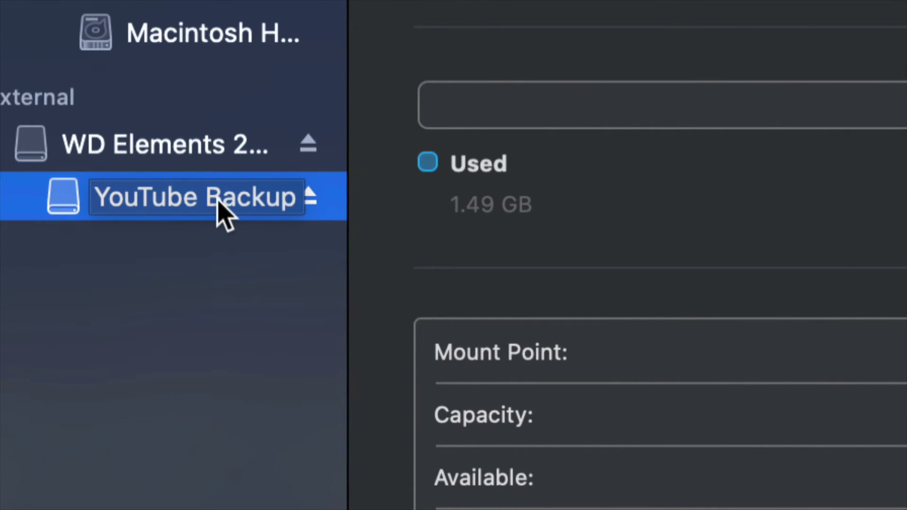
key(Return)
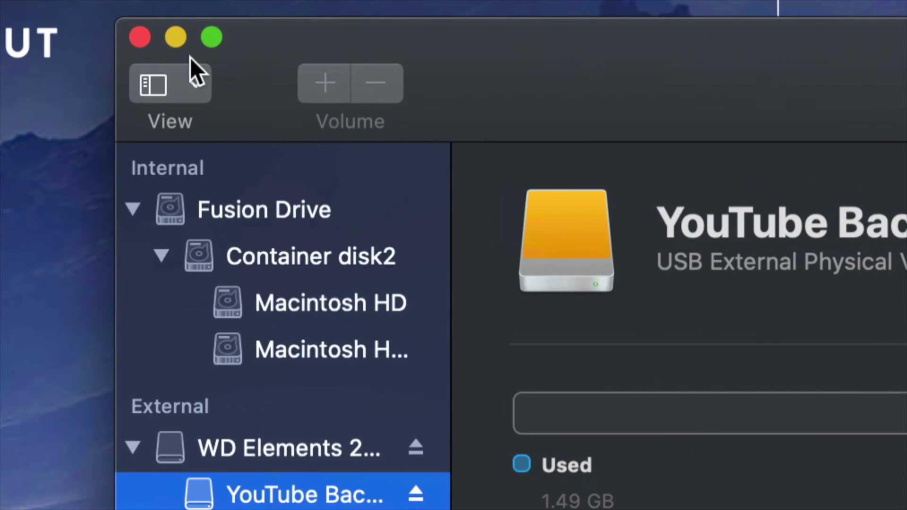
Switch the sidebar to Show Only Volumes, then close the View options
click(193, 65)
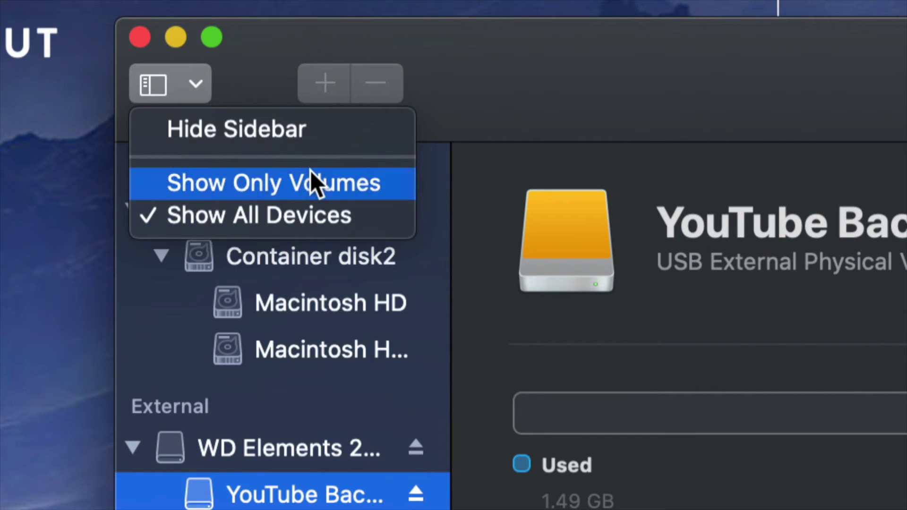
click(302, 185)
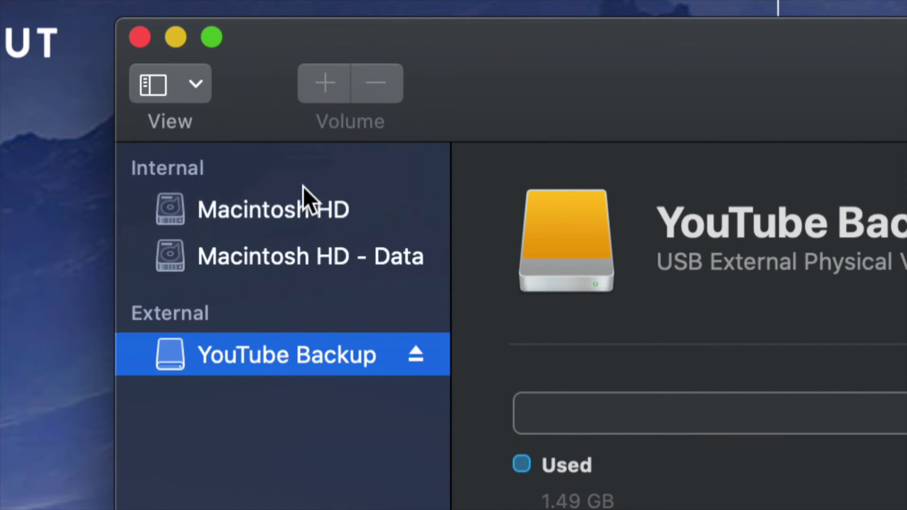
click(202, 94)
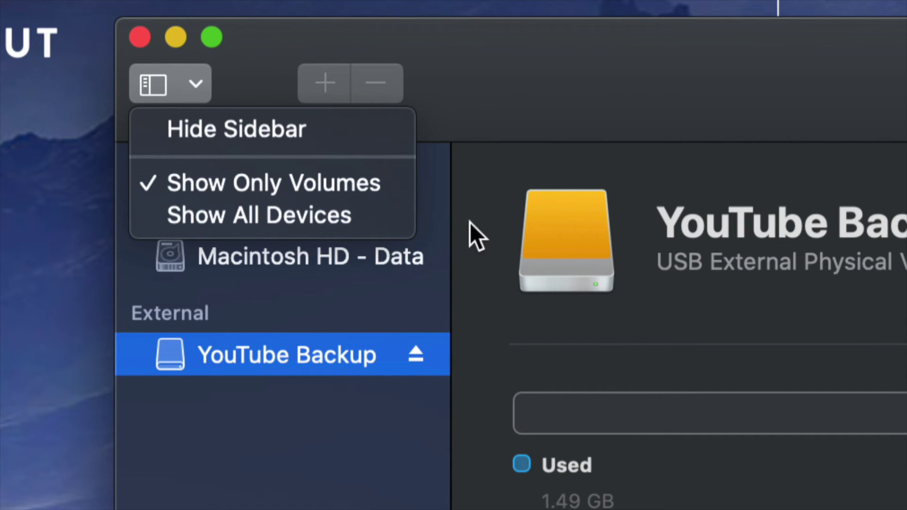
click(508, 98)
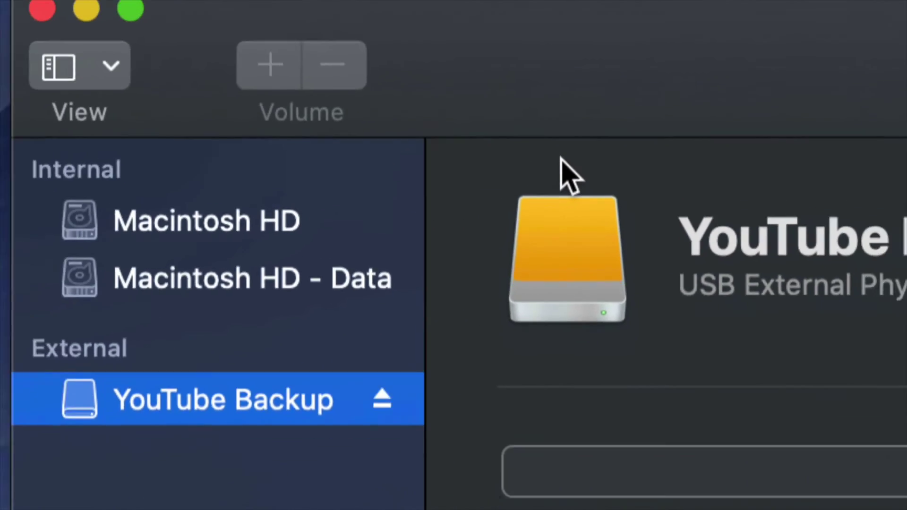